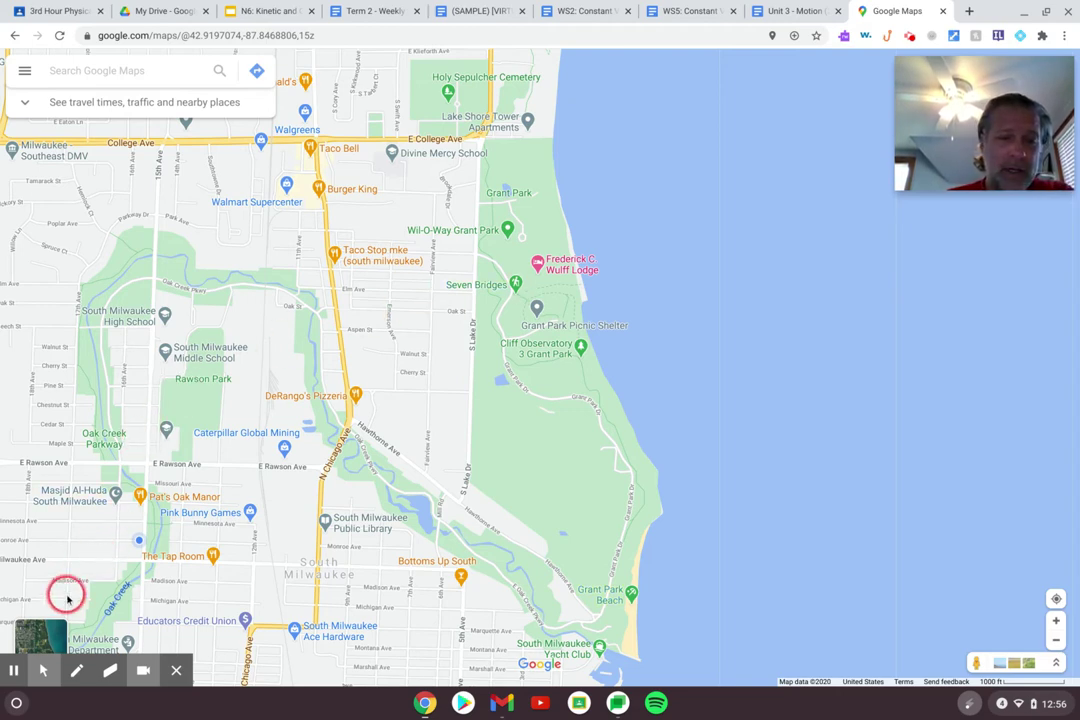
# Switch the map to satellite imagery and zoom in on Grant Park Dr beside Grant Park Soccer #4.
pyautogui.click(55, 630)
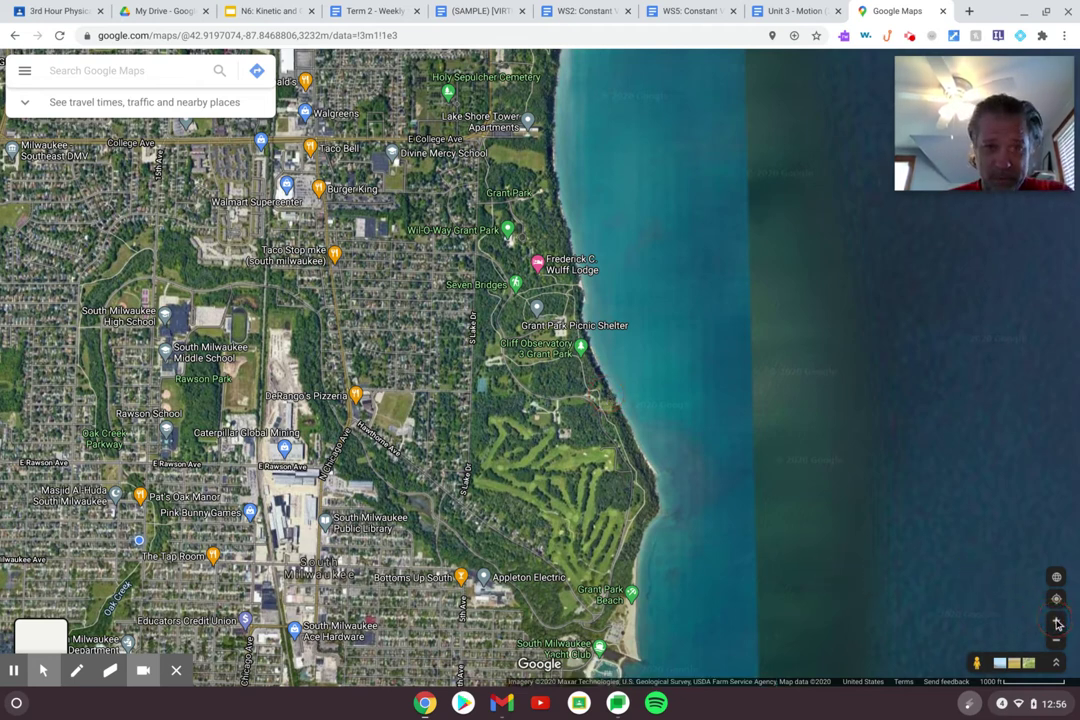
pyautogui.click(1057, 623)
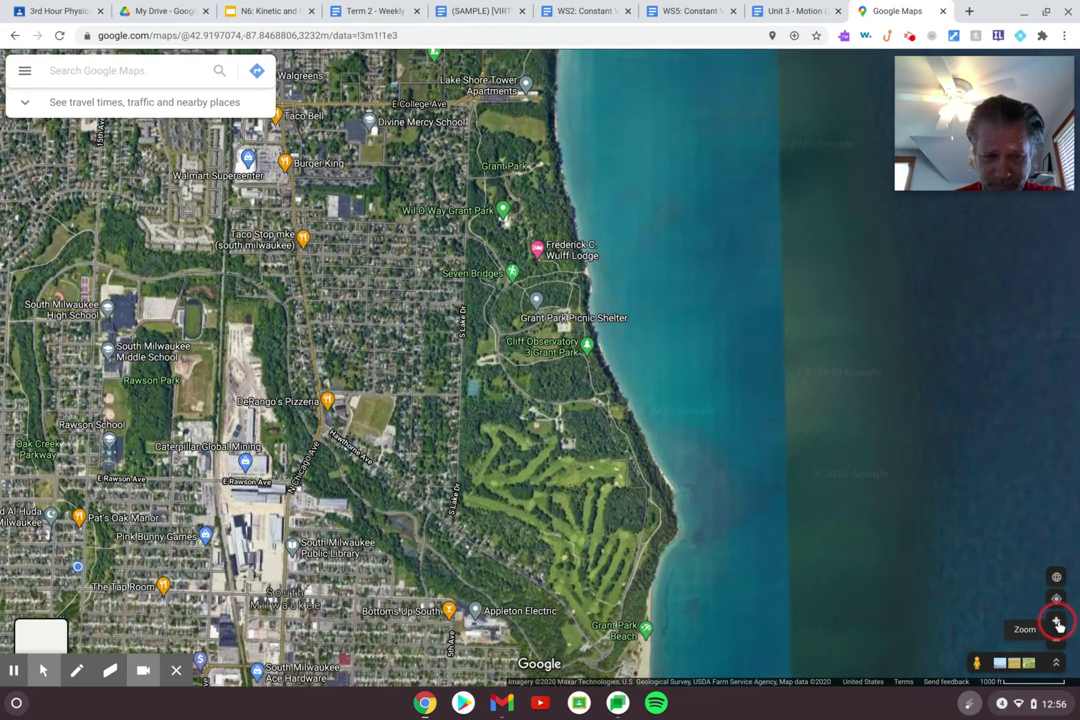
pyautogui.click(1057, 623)
pyautogui.click(1057, 623)
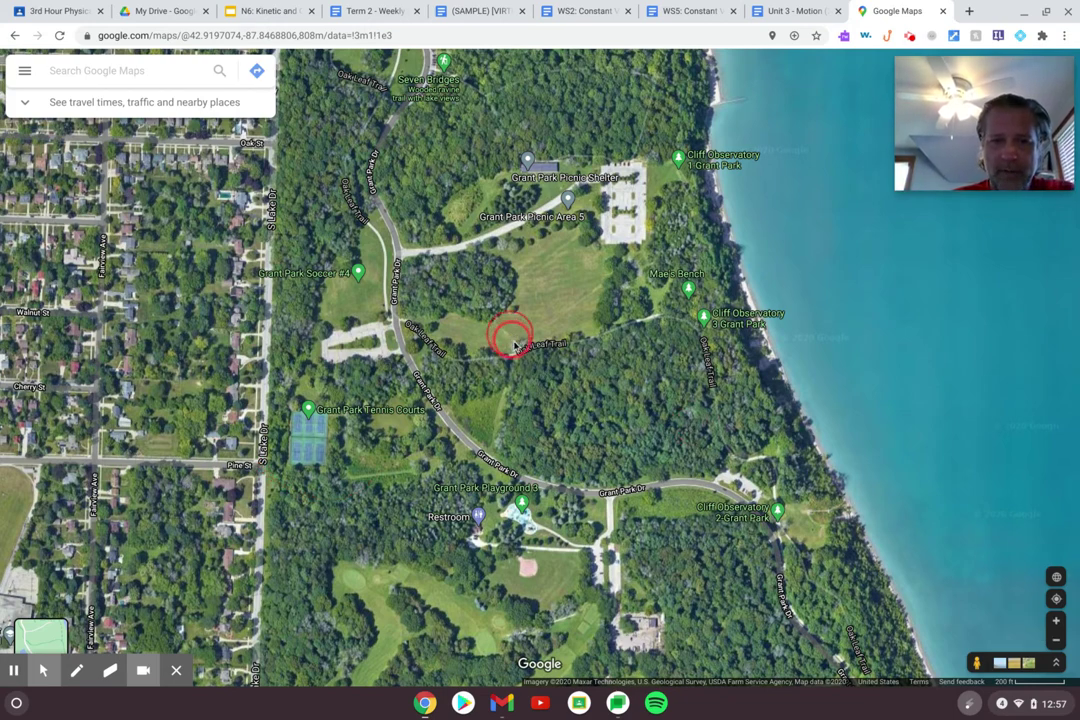
pyautogui.moveTo(514, 340); pyautogui.dragTo(581, 435)
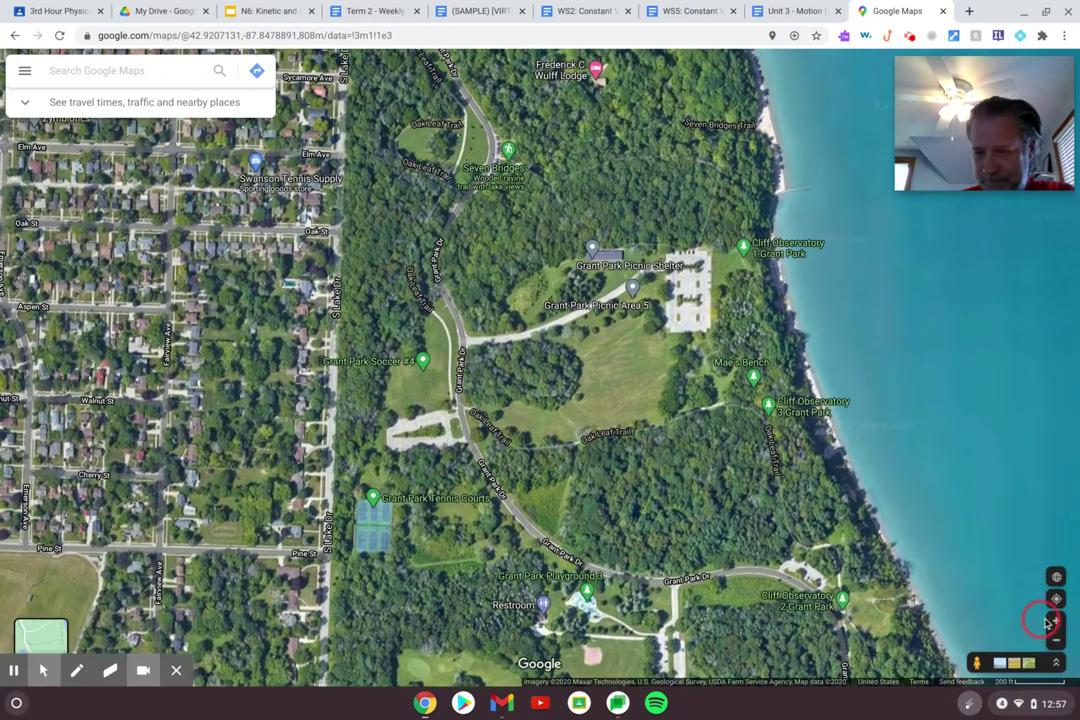
pyautogui.click(1055, 620)
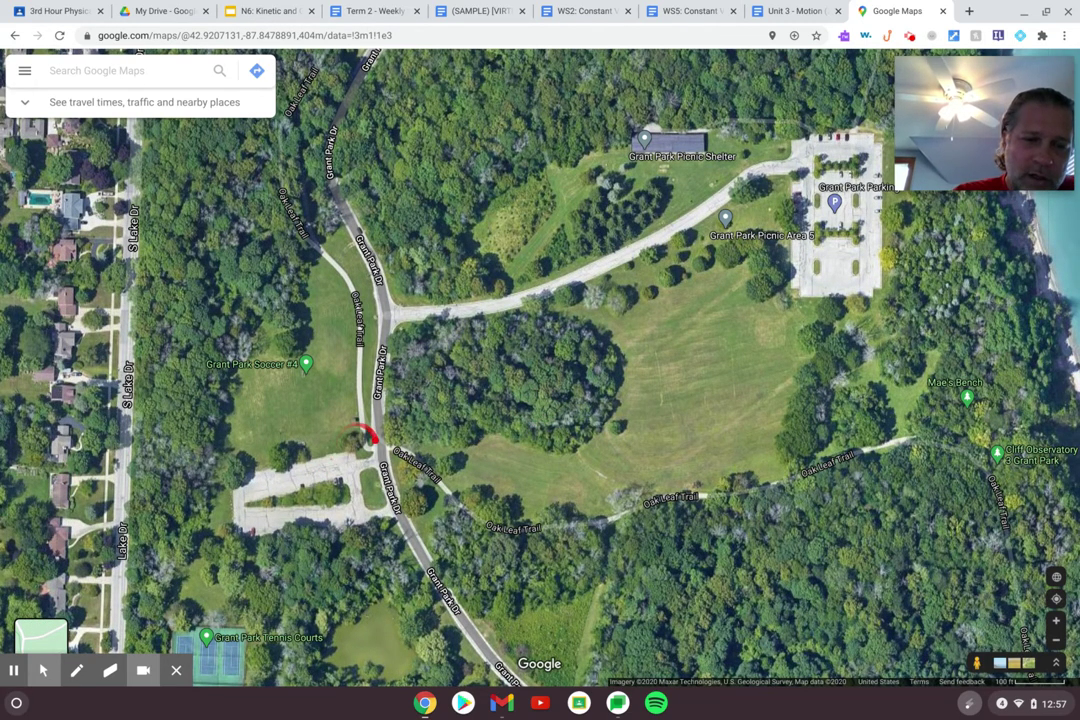
pyautogui.click(1056, 621)
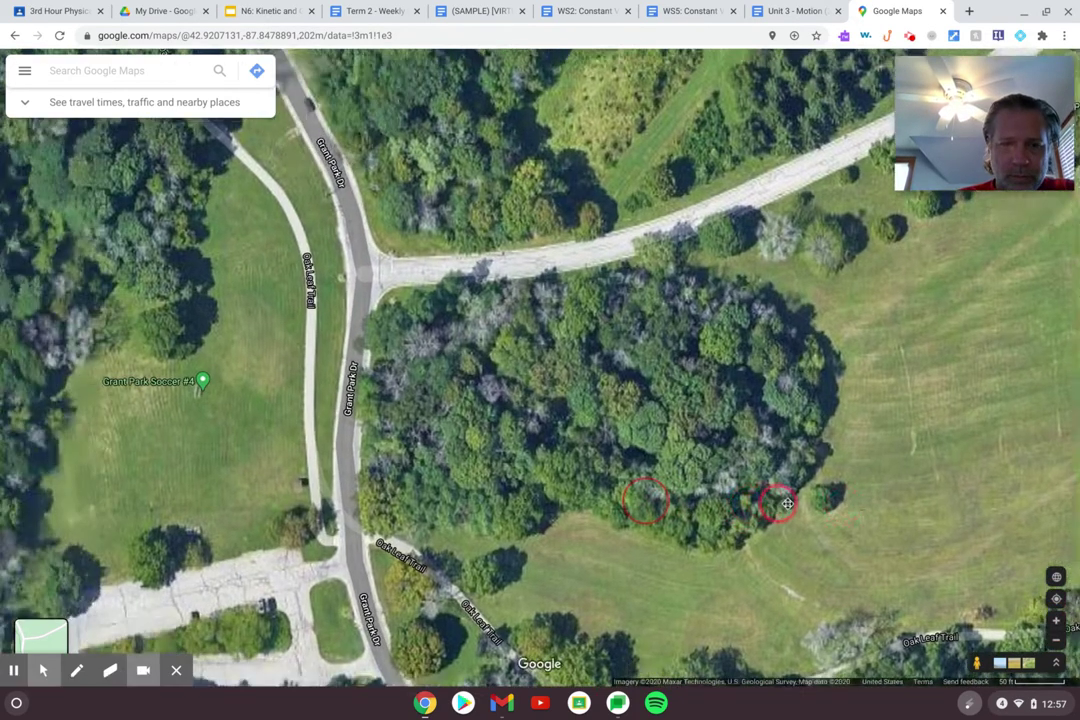
pyautogui.moveTo(787, 503)
pyautogui.mouseDown()
pyautogui.moveTo(890, 497)
pyautogui.moveTo(890, 511)
pyautogui.mouseUp()
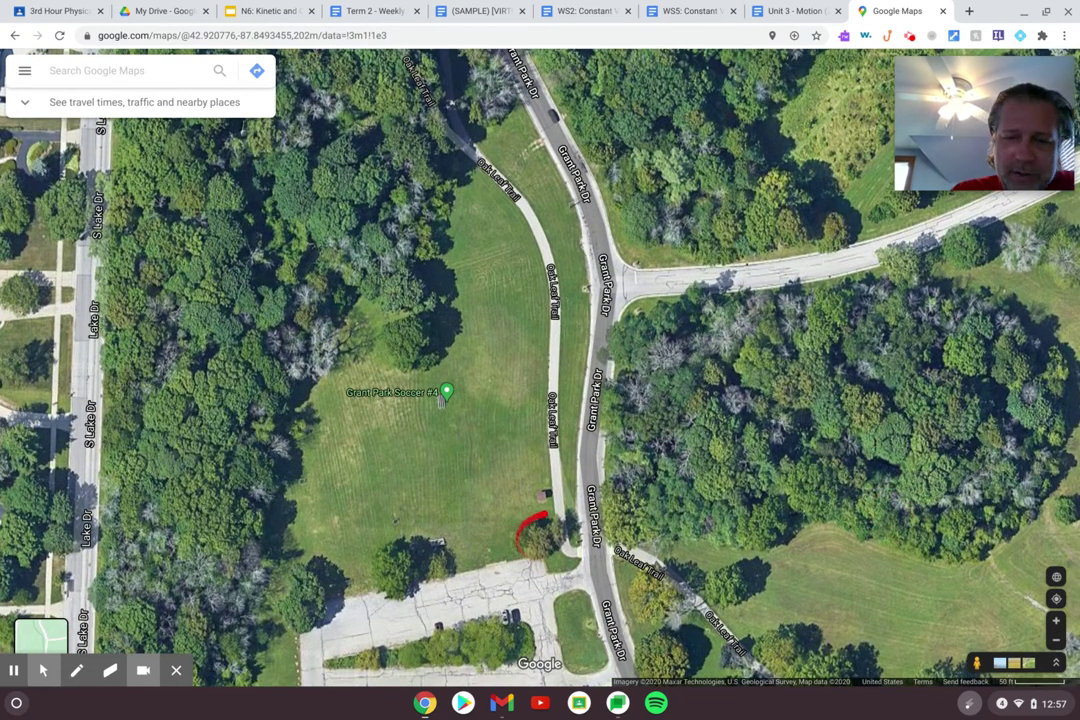
pyautogui.moveTo(527, 148)
pyautogui.mouseDown()
pyautogui.moveTo(551, 150)
pyautogui.moveTo(540, 146)
pyautogui.mouseUp()
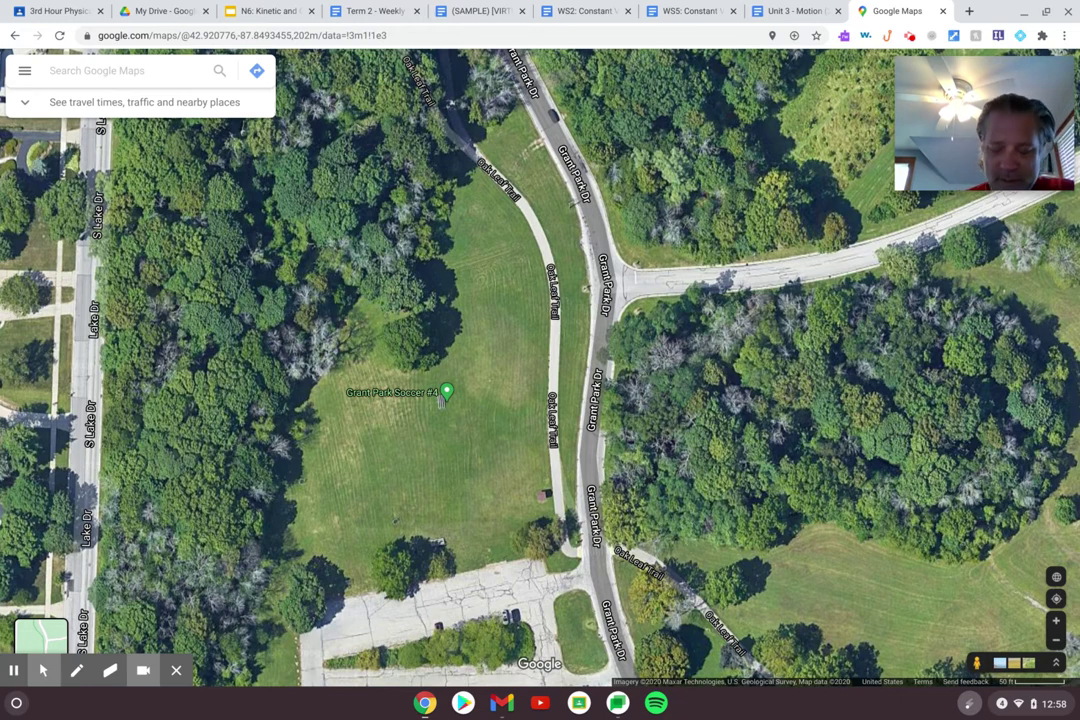
# Measure the distance along Grant Park Dr, following its curve from the car north of the side-road junction to just before the parking lot entrance.
pyautogui.rightClick(558, 121)
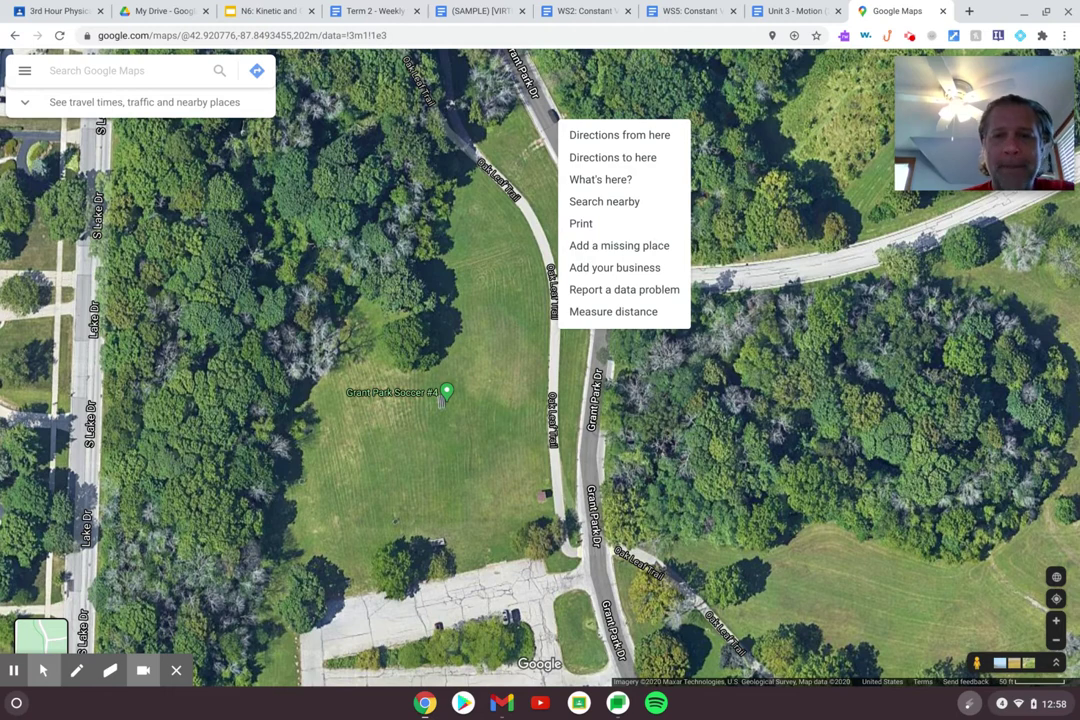
pyautogui.click(612, 311)
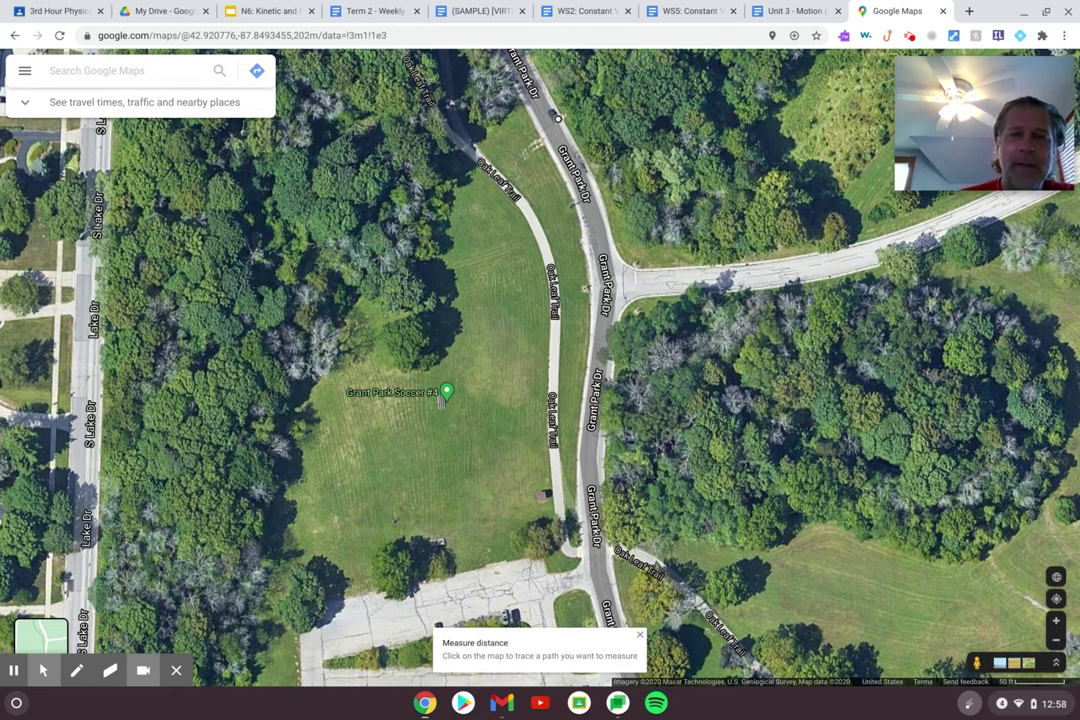
pyautogui.click(584, 172)
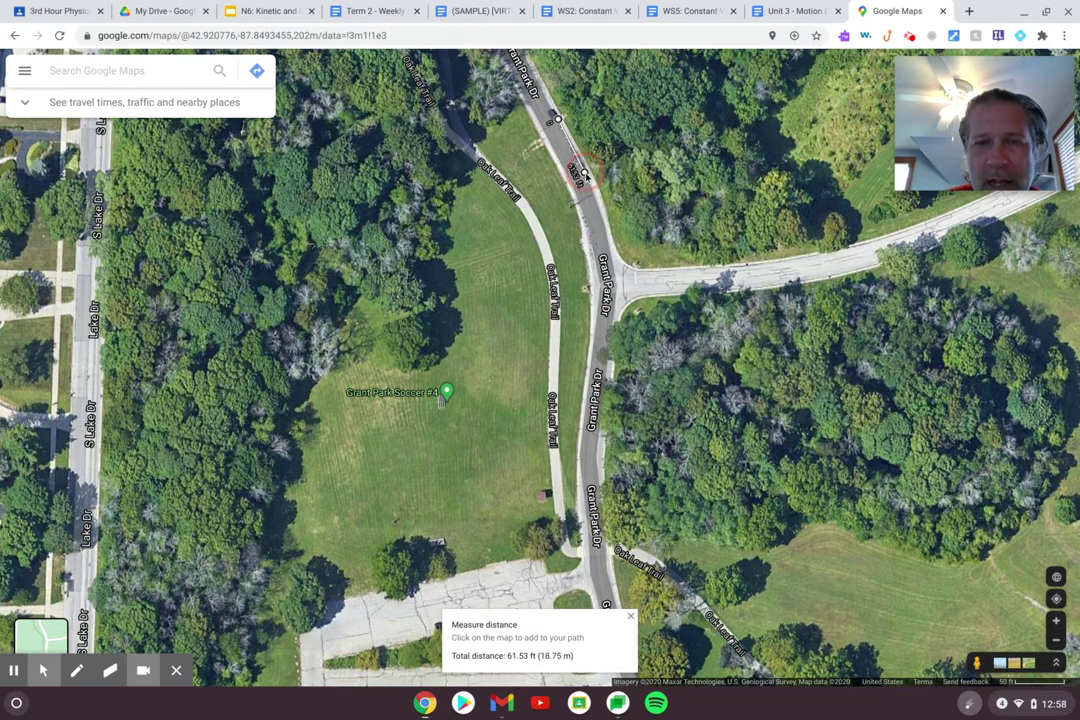
pyautogui.click(604, 237)
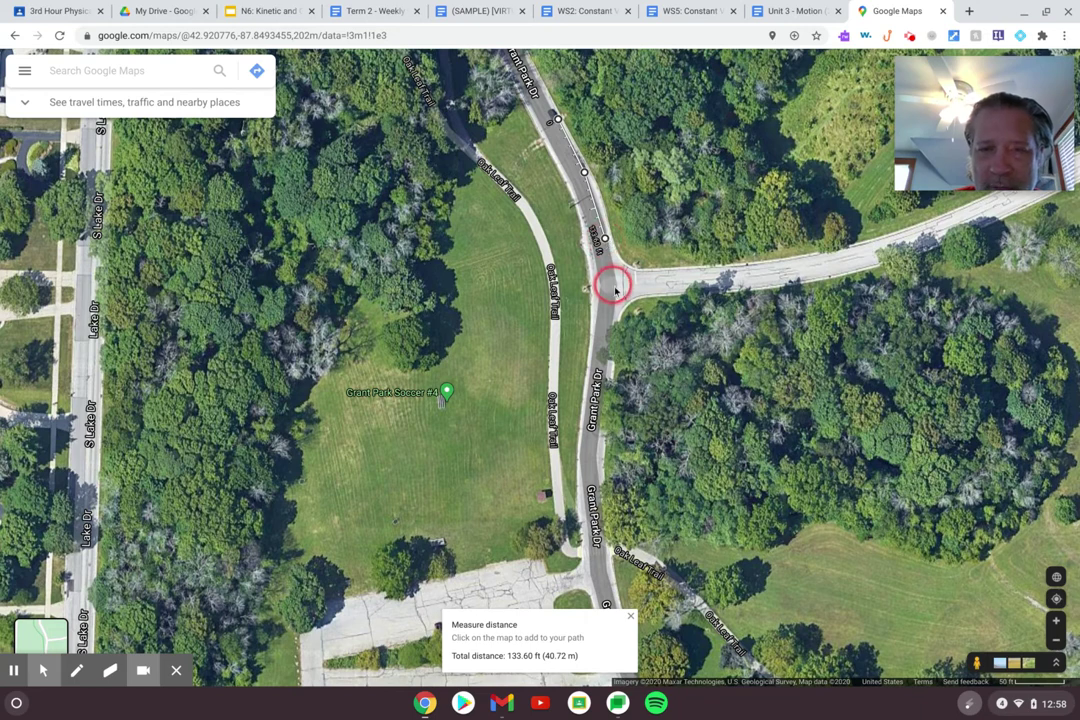
pyautogui.click(613, 285)
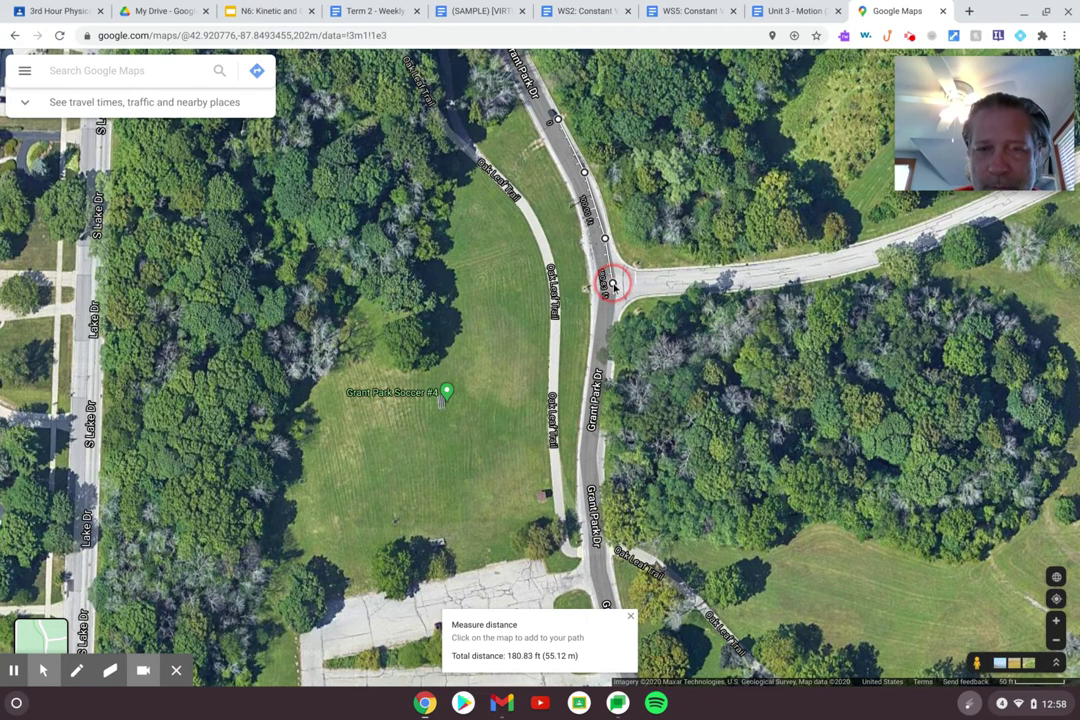
pyautogui.click(604, 349)
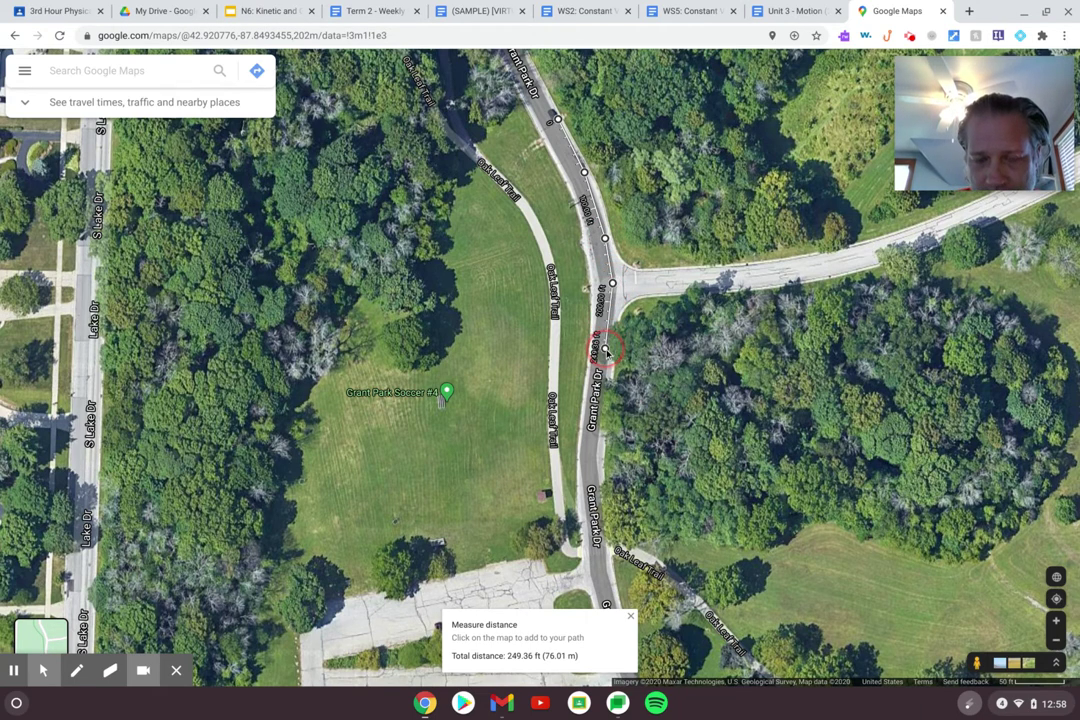
pyautogui.click(597, 403)
pyautogui.click(592, 458)
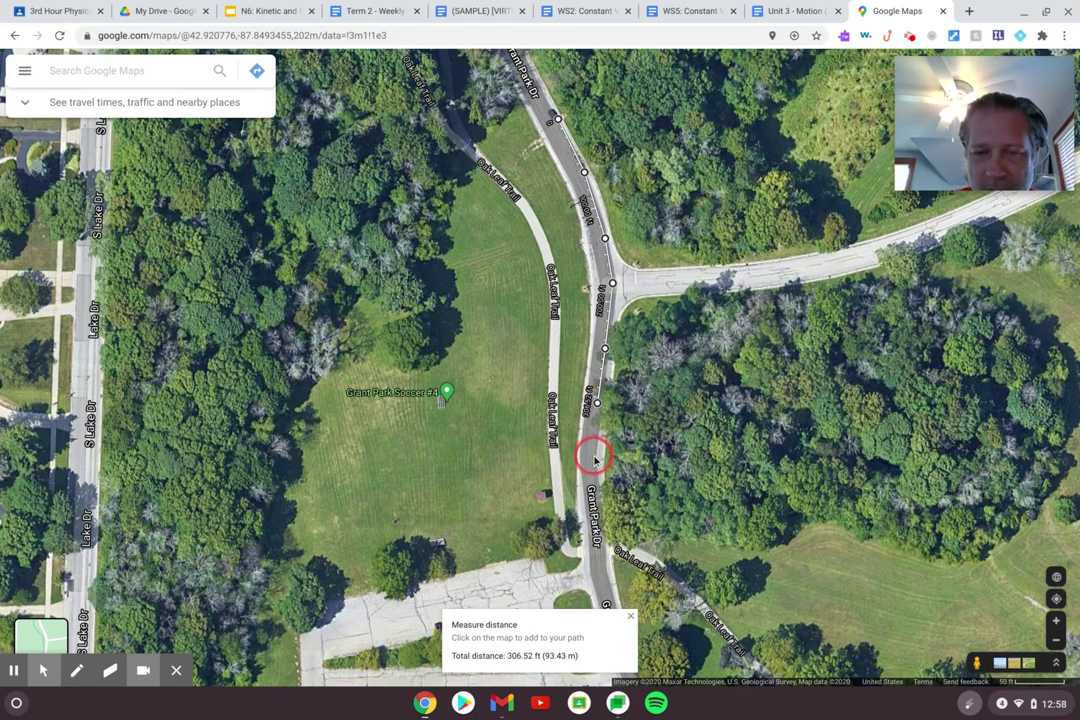
pyautogui.click(600, 521)
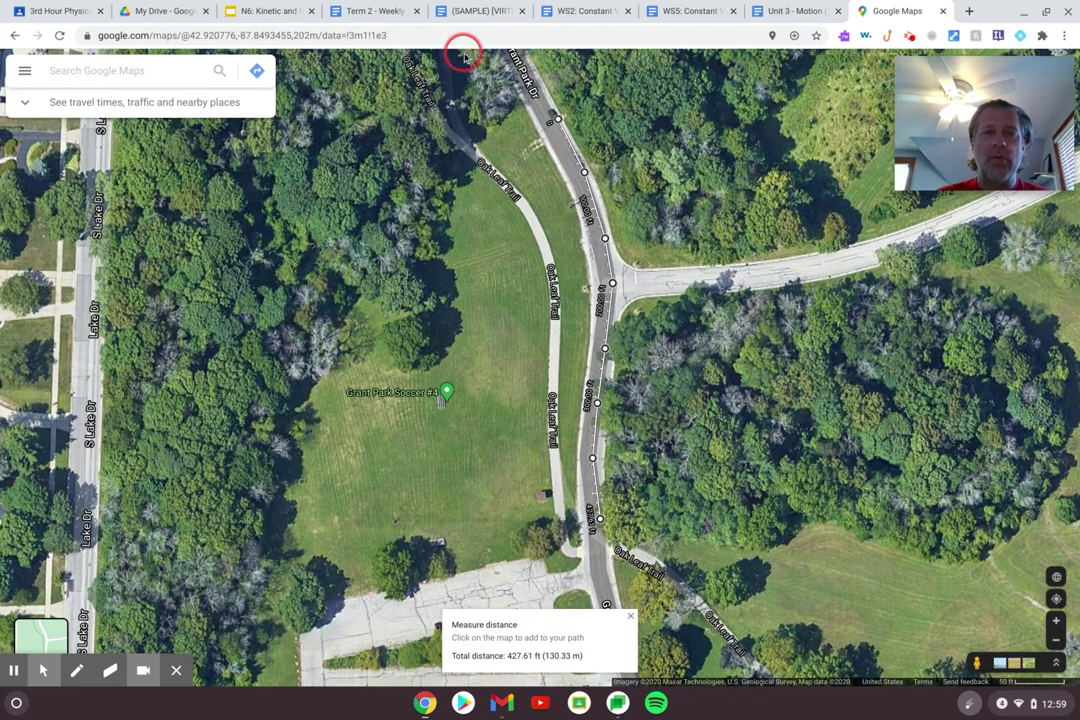
# Switch to the GHS Speed Trap document in Google Docs and replace the distance the car traveled in question 1 with 427.61 feet.
pyautogui.click(476, 12)
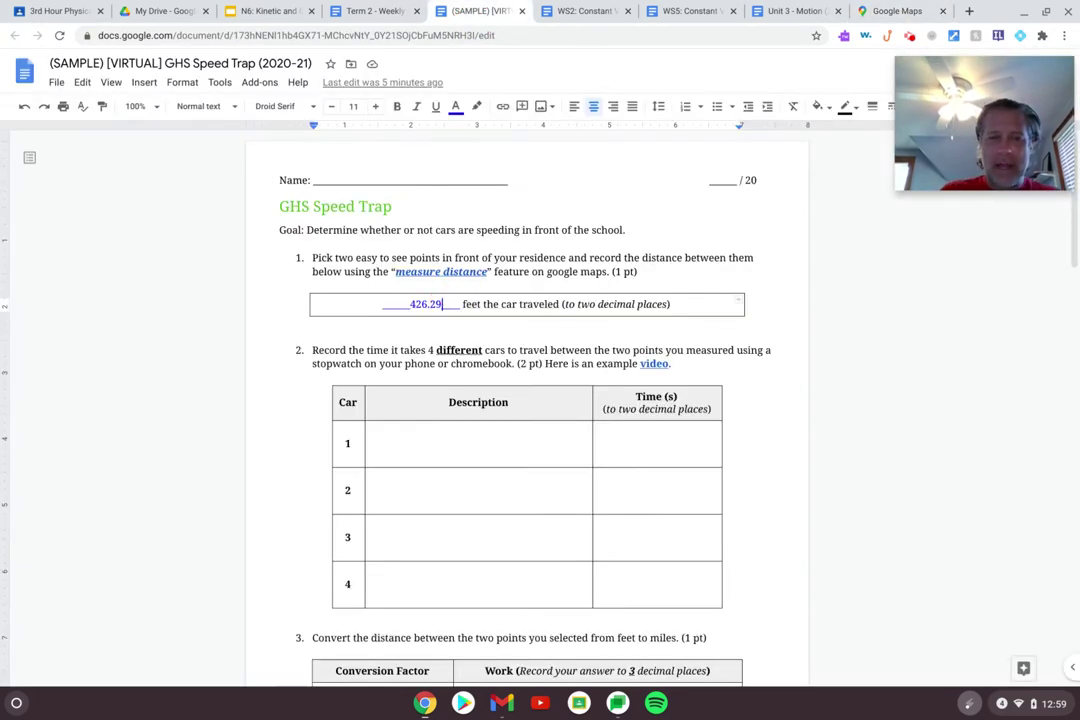
pyautogui.press('BackSpace')
pyautogui.press('BackSpace')
pyautogui.press('BackSpace')
pyautogui.press('BackSpace')
pyautogui.press('BackSpace')
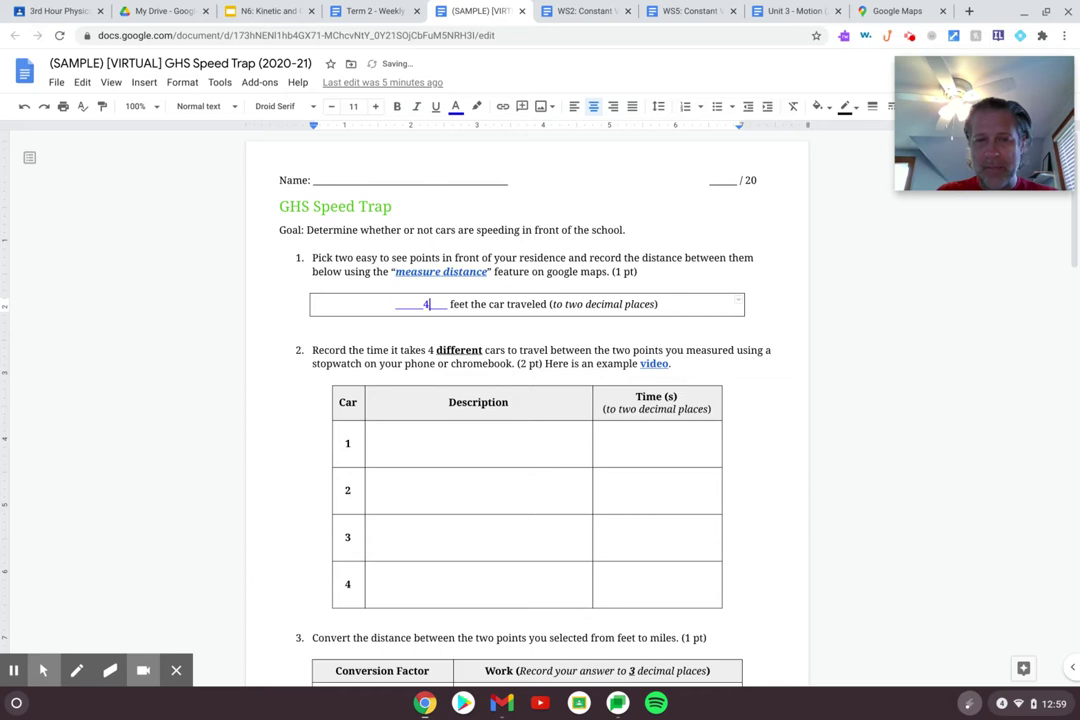
pyautogui.press('BackSpace')
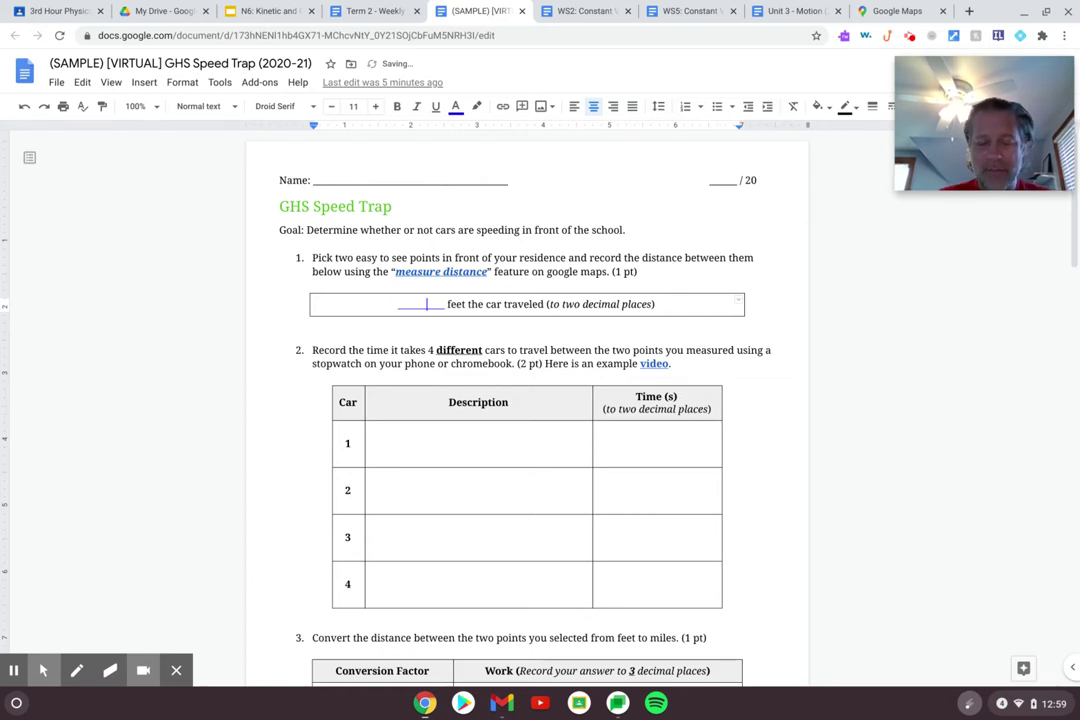
pyautogui.write('4')
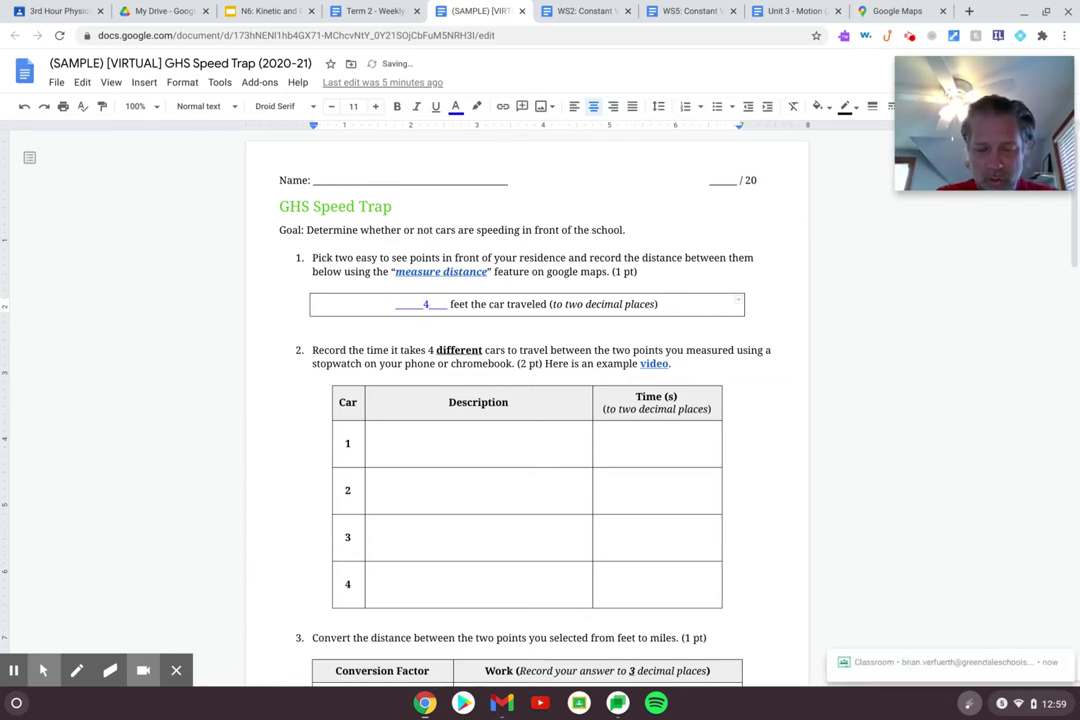
pyautogui.write('27.')
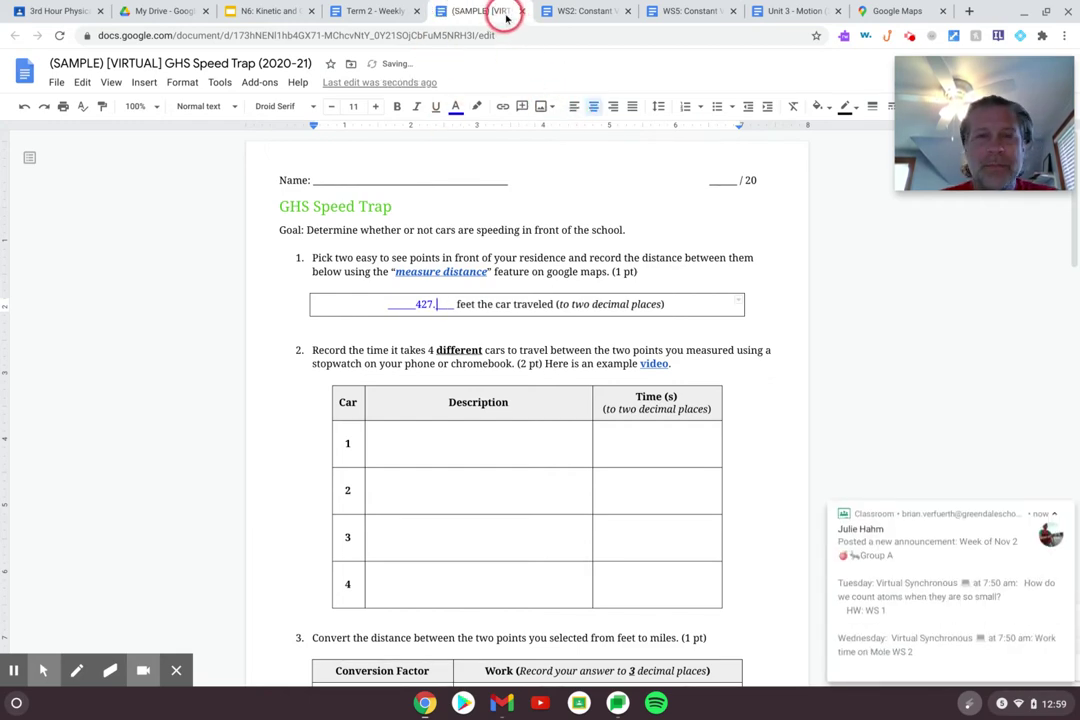
pyautogui.click(868, 11)
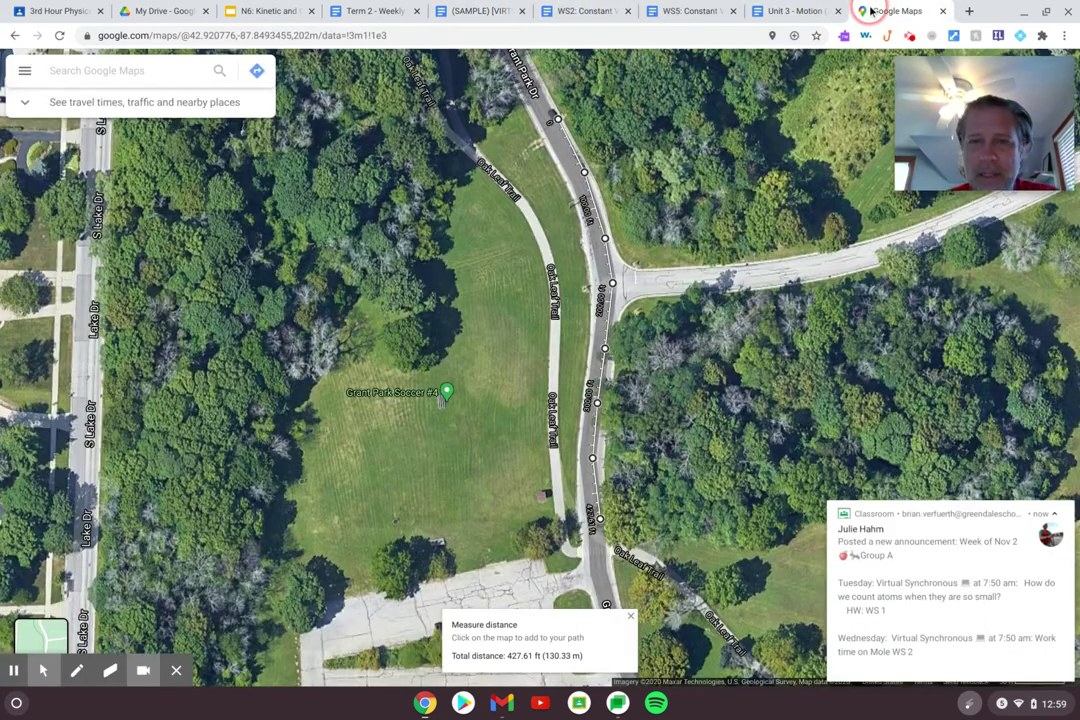
pyautogui.click(463, 8)
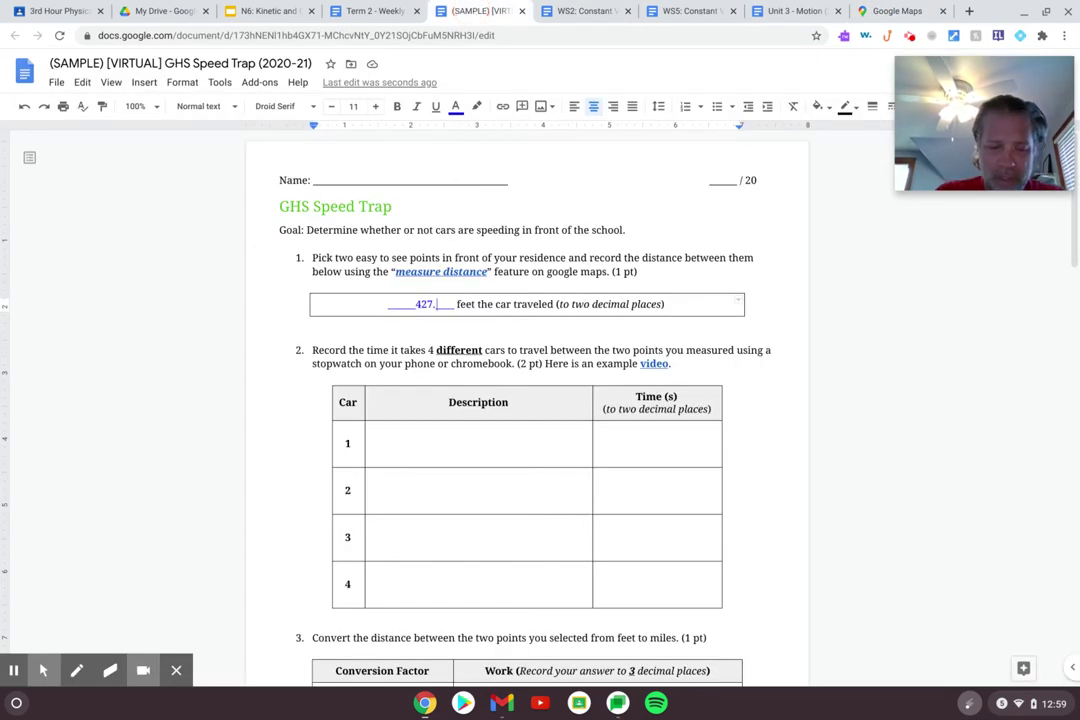
pyautogui.write('61_')
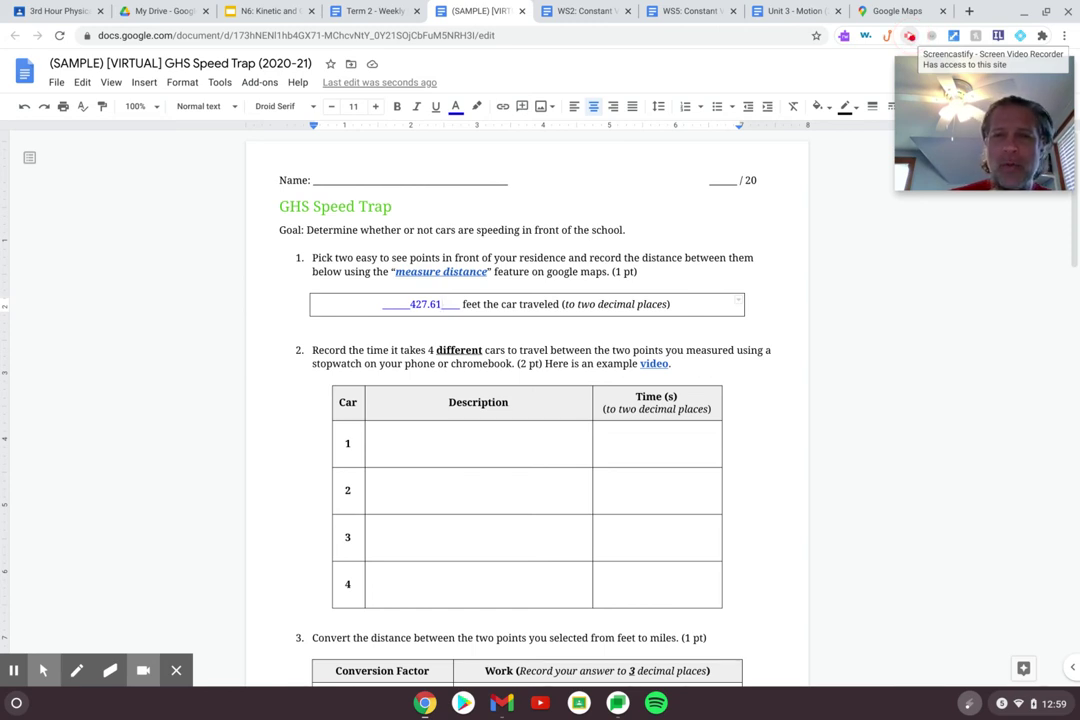
pyautogui.click(911, 38)
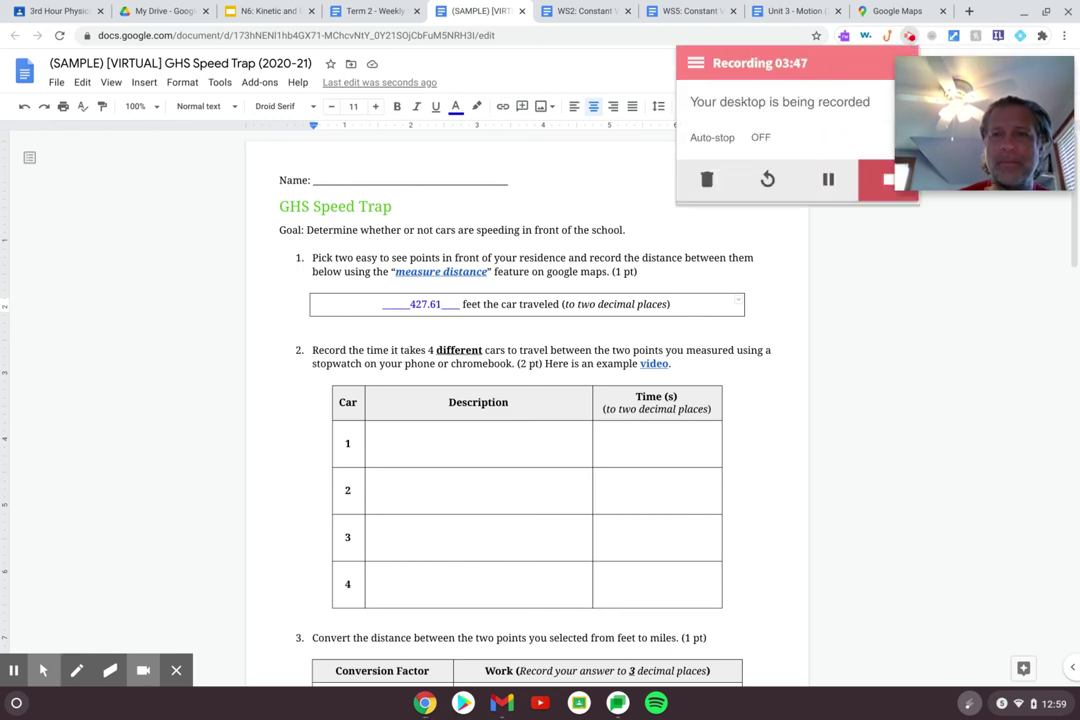